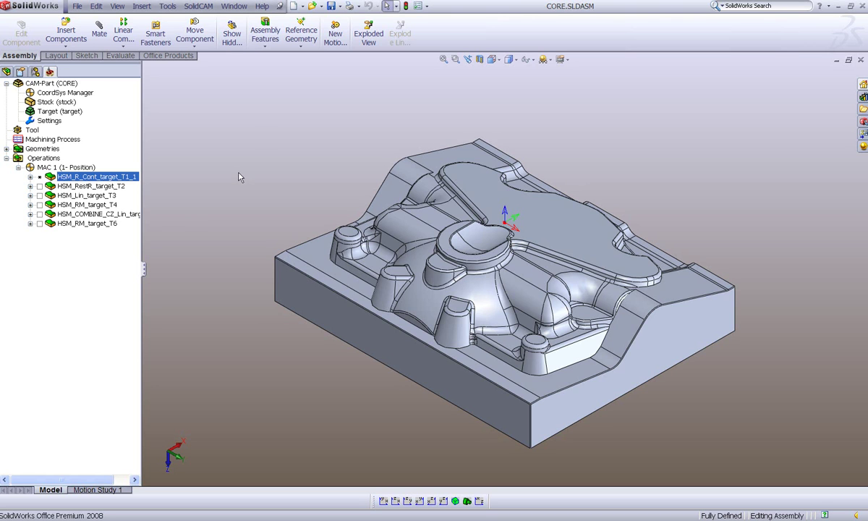
Step: Review the 3D Milling, HSM and Sim.5-axis default templates in Part Settings, closing without saving
{"action": "right_click", "coordinate": [53, 121]}
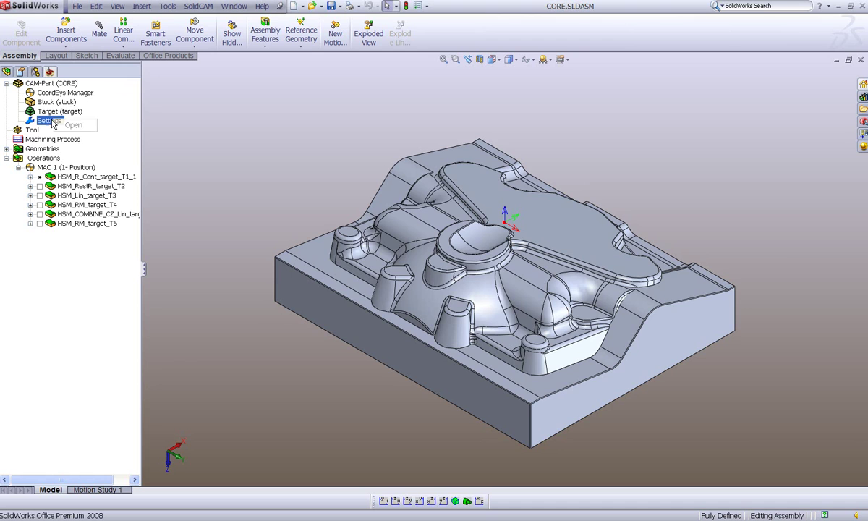
{"action": "left_click", "coordinate": [72, 125]}
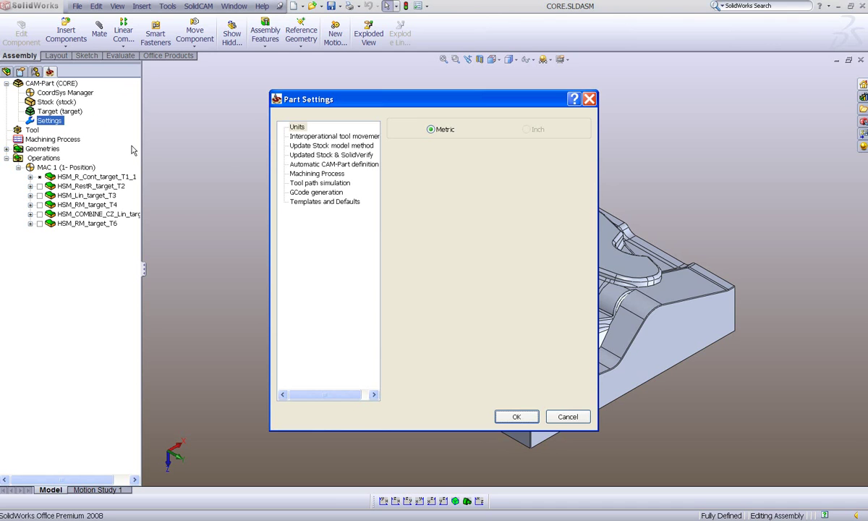
{"action": "left_click", "coordinate": [293, 202]}
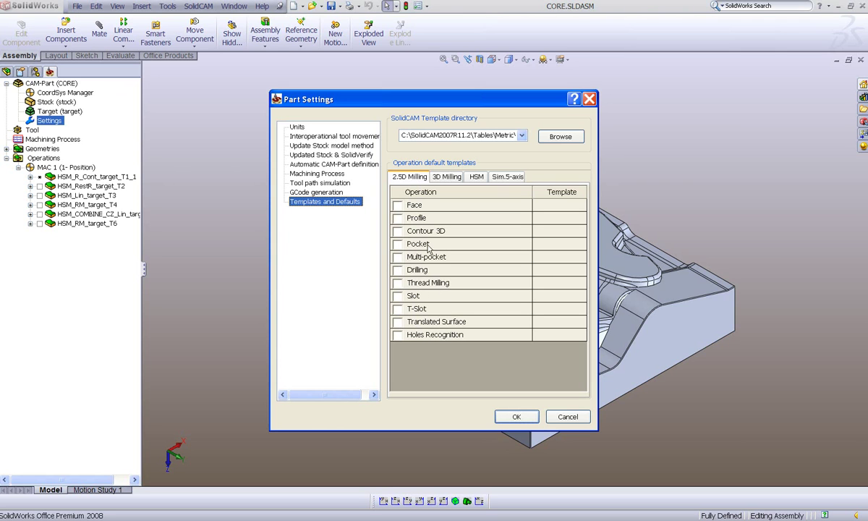
{"action": "left_click", "coordinate": [442, 178]}
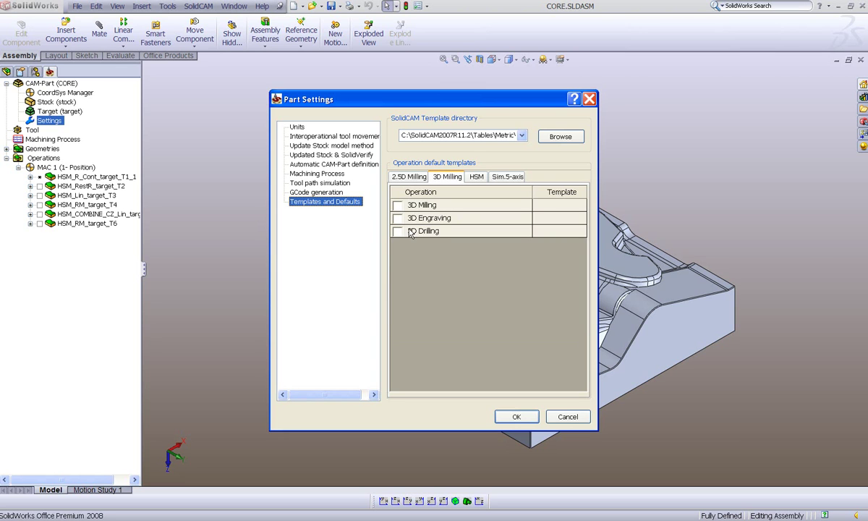
{"action": "left_click", "coordinate": [477, 177]}
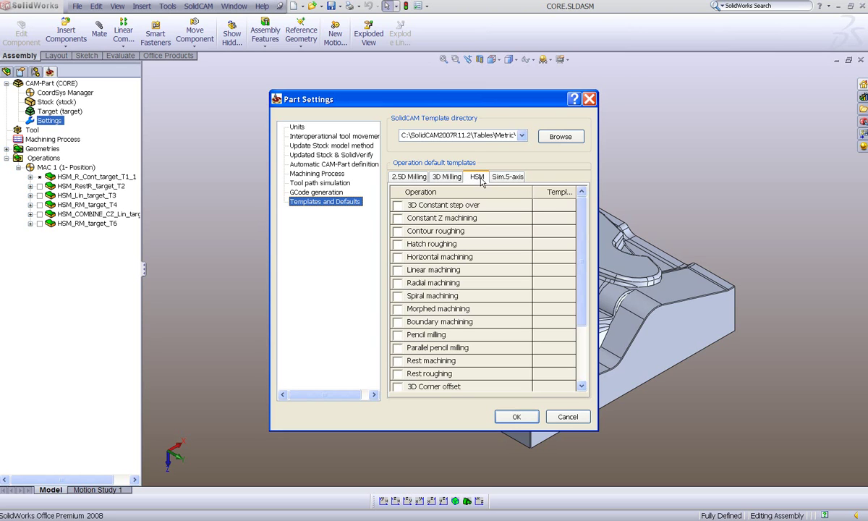
{"action": "left_click", "coordinate": [506, 177]}
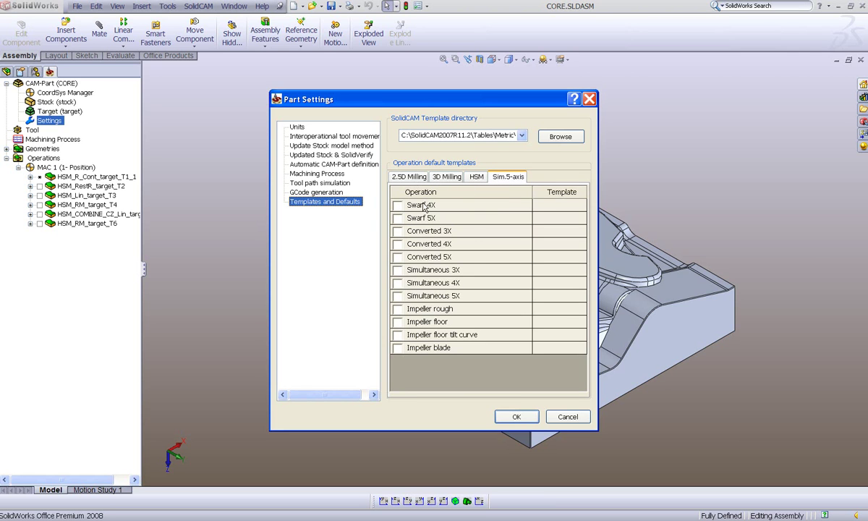
{"action": "left_click", "coordinate": [583, 419]}
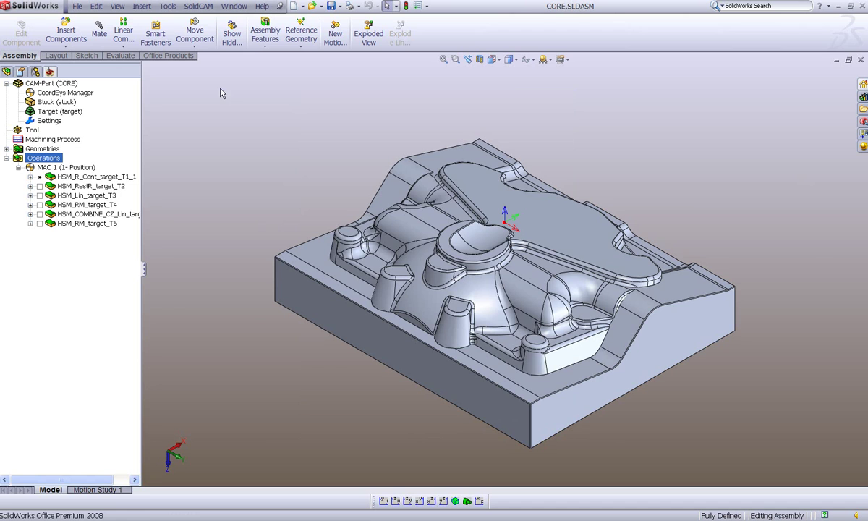
Step: Save HSM_R_Cont_target_T1_1's contour roughing settings, including tool data, as template rough1
{"action": "right_click", "coordinate": [68, 180]}
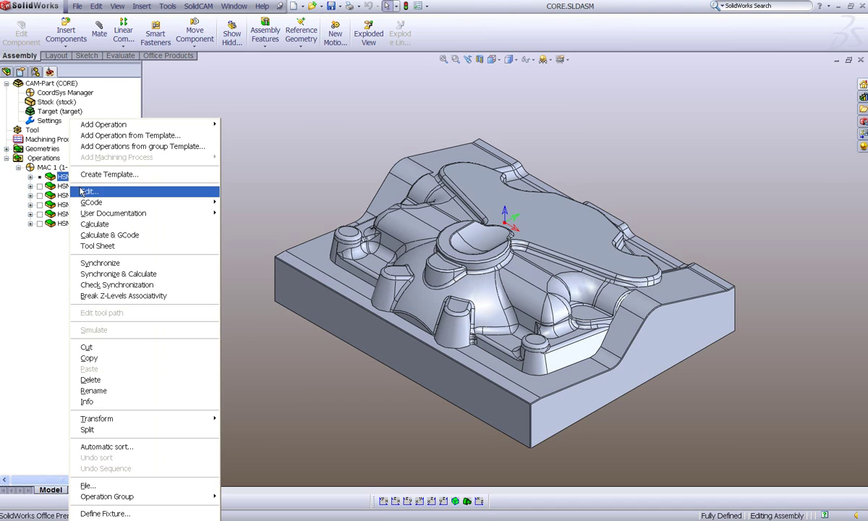
{"action": "left_click", "coordinate": [84, 193]}
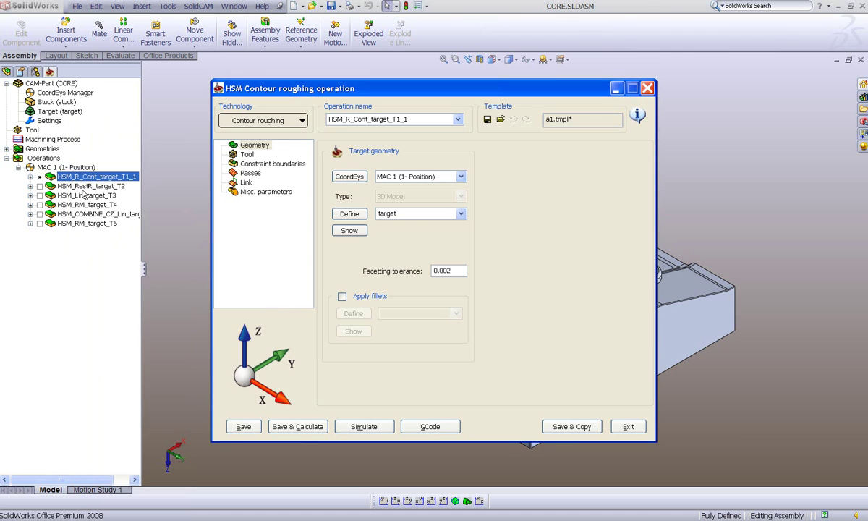
{"action": "left_click", "coordinate": [247, 155]}
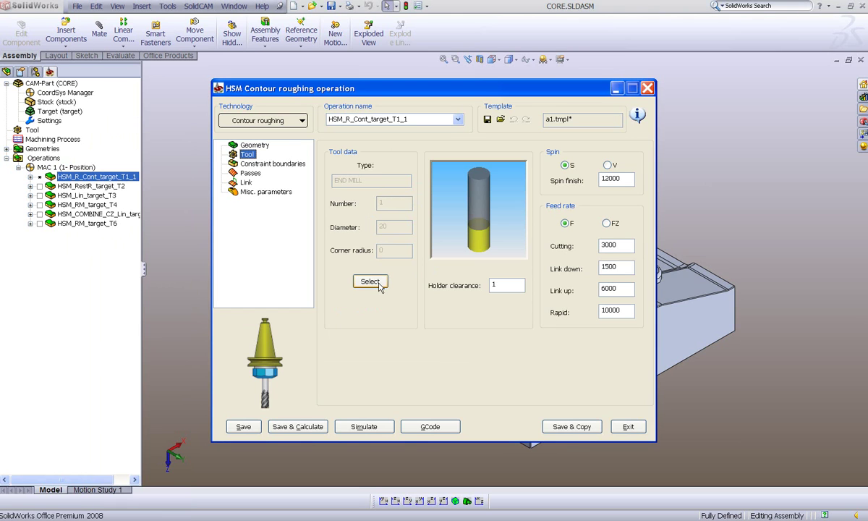
{"action": "left_click", "coordinate": [251, 174]}
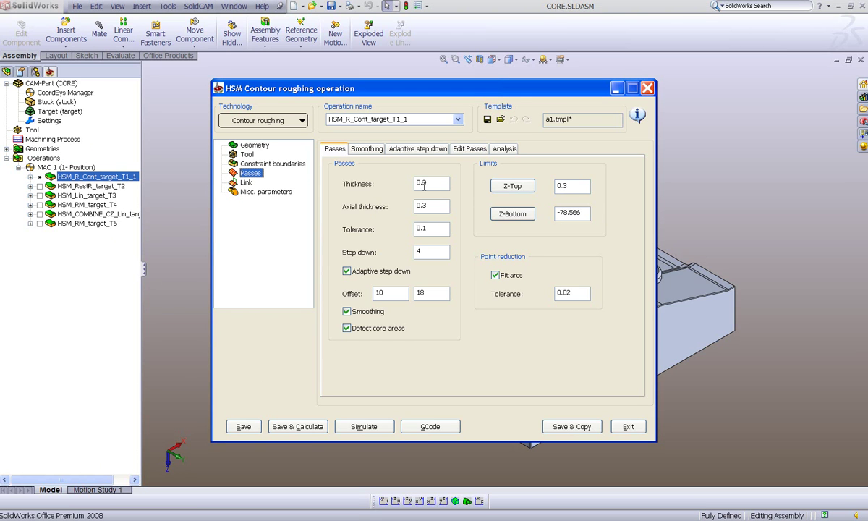
{"action": "left_click", "coordinate": [489, 120]}
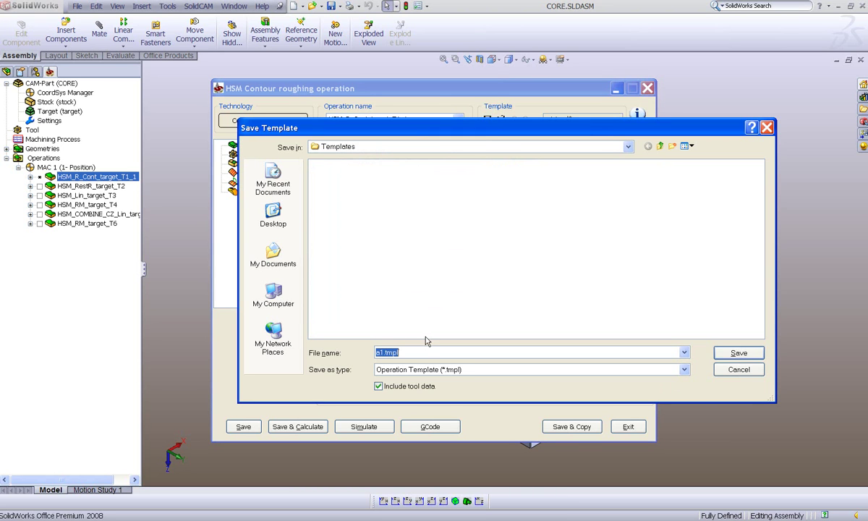
{"action": "type", "text": "r"}
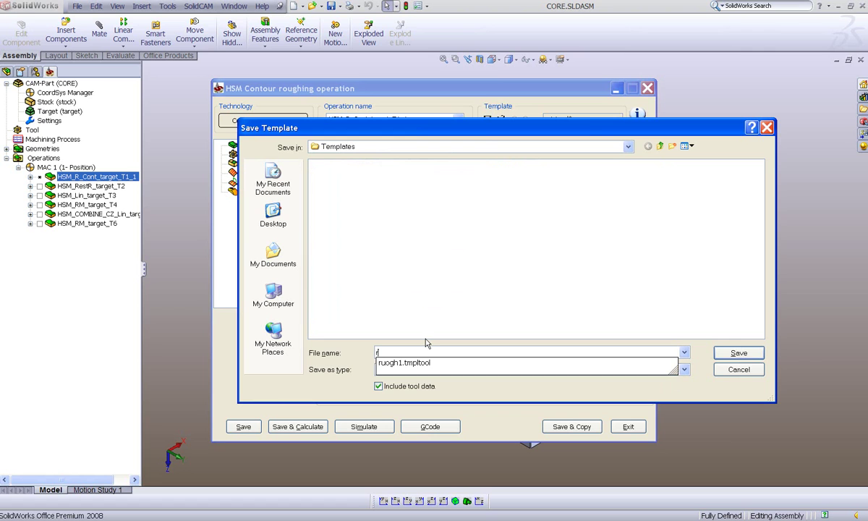
{"action": "type", "text": "ough1"}
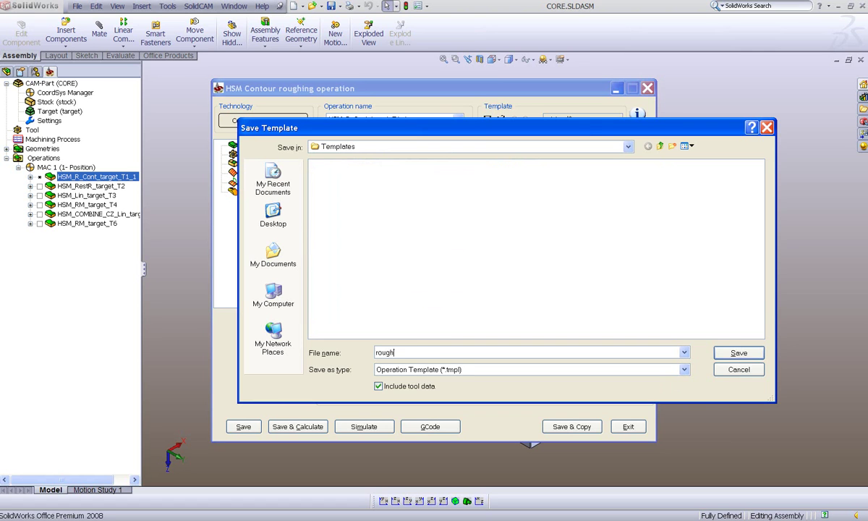
{"action": "left_click", "coordinate": [739, 353]}
{"action": "left_click", "coordinate": [630, 427]}
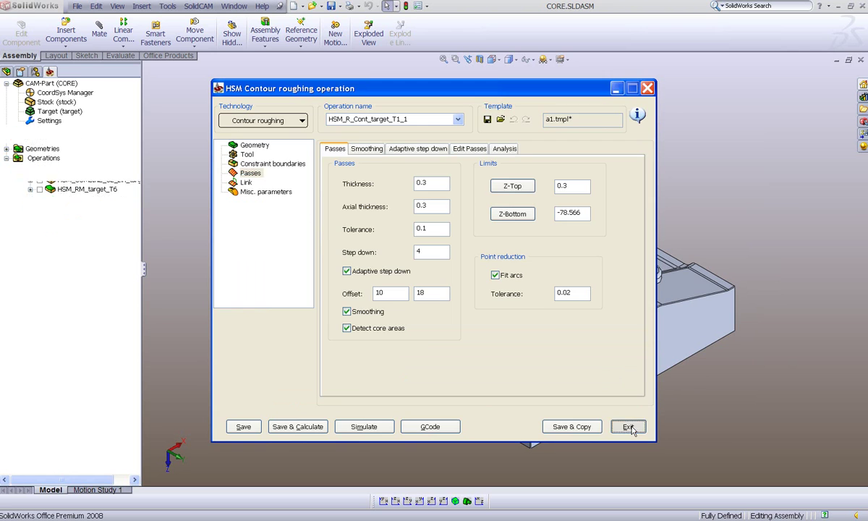
{"action": "right_click", "coordinate": [25, 156]}
{"action": "mouse_move", "coordinate": [43, 161]}
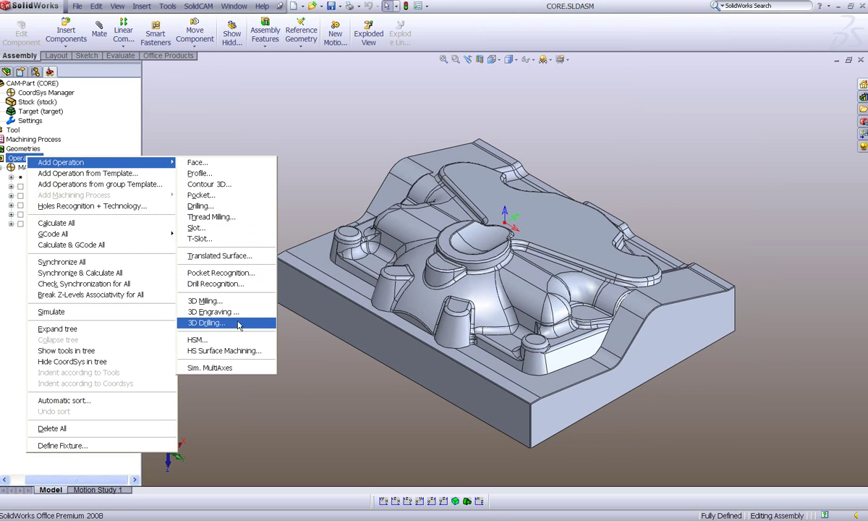
{"action": "left_click", "coordinate": [239, 341]}
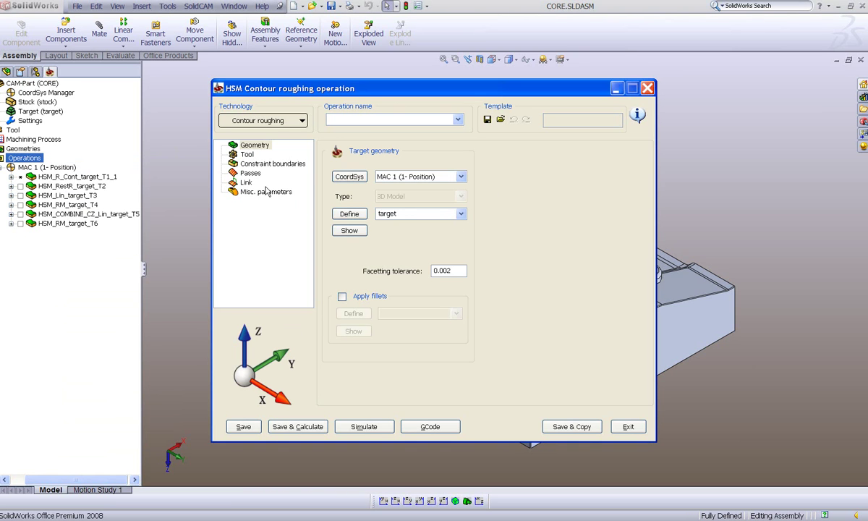
{"action": "left_click", "coordinate": [239, 173]}
{"action": "left_click", "coordinate": [235, 153]}
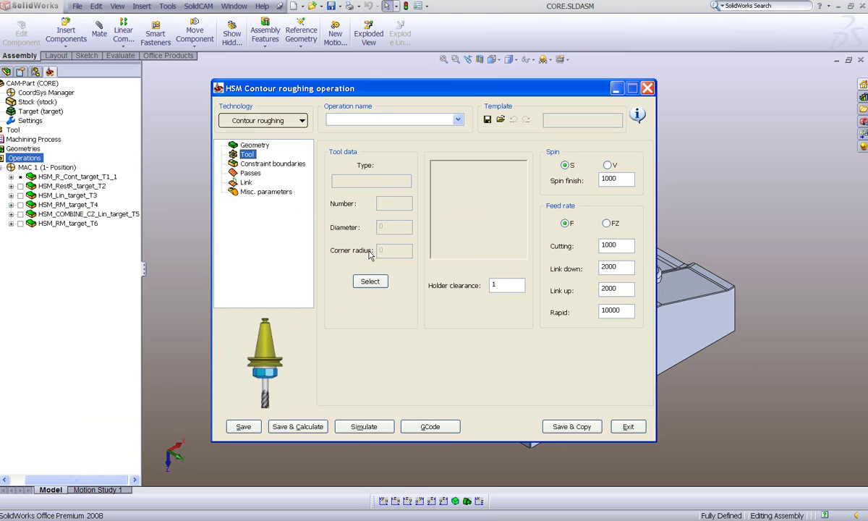
{"action": "left_click", "coordinate": [500, 120]}
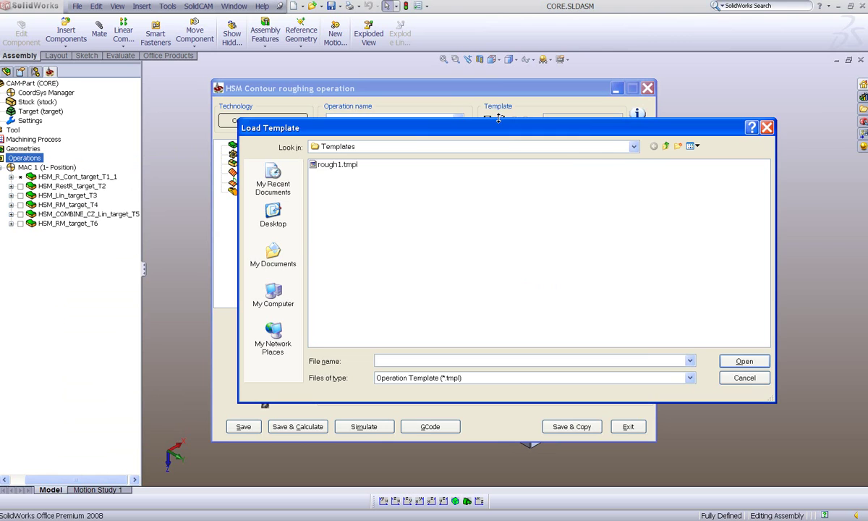
{"action": "left_click", "coordinate": [326, 166]}
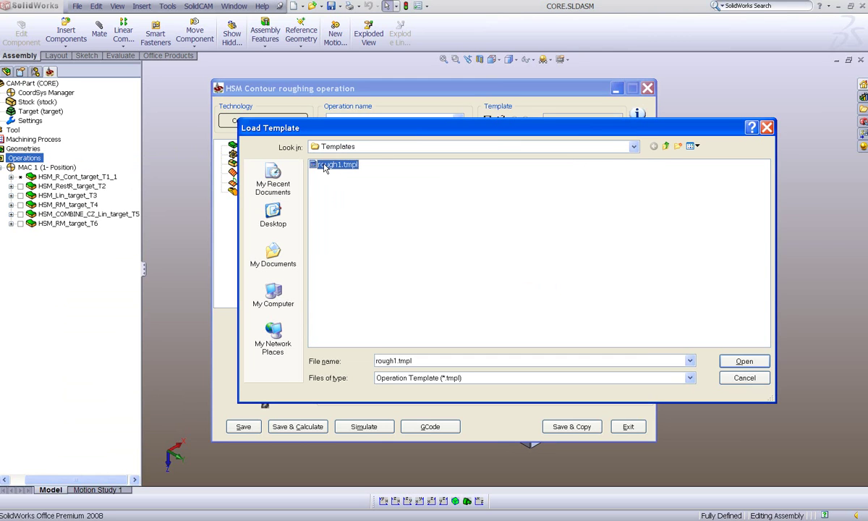
{"action": "left_click", "coordinate": [730, 362]}
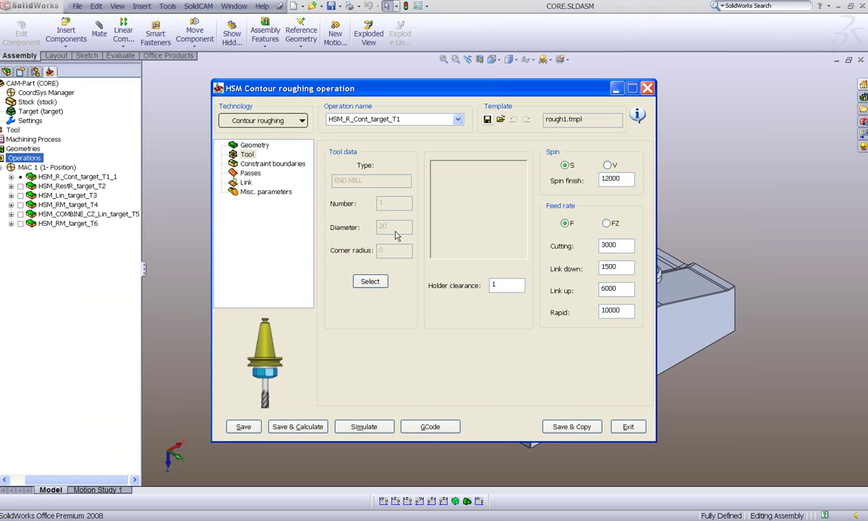
{"action": "left_click", "coordinate": [249, 174]}
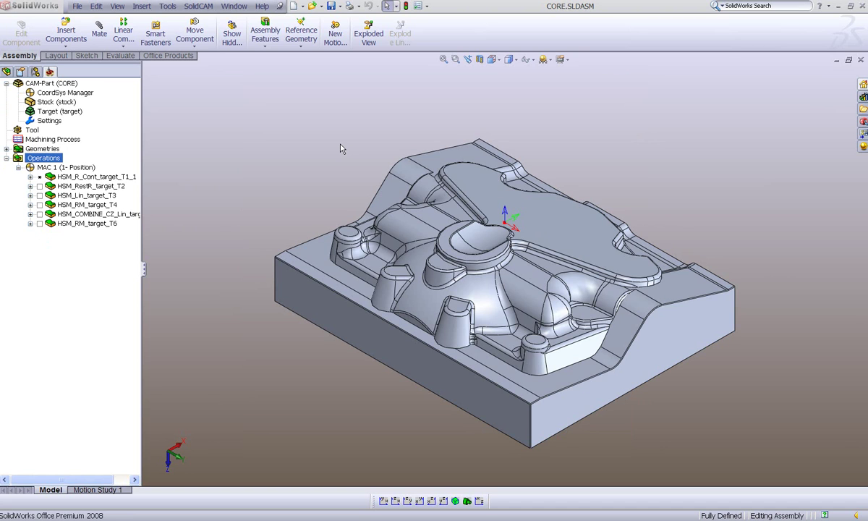
Step: Select all six HSM operations under MAC 1 and save them as template group1
{"action": "left_click", "coordinate": [91, 177]}
{"action": "left_click", "coordinate": [83, 223], "text": "shift"}
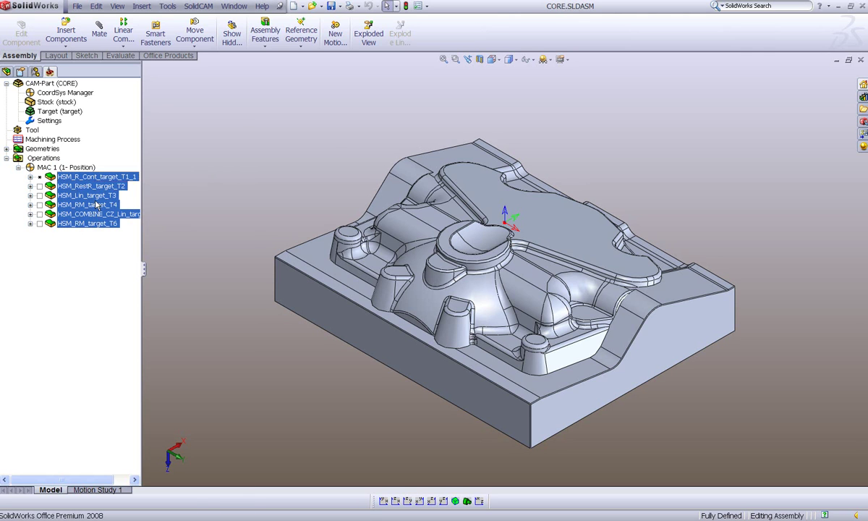
{"action": "right_click", "coordinate": [97, 206]}
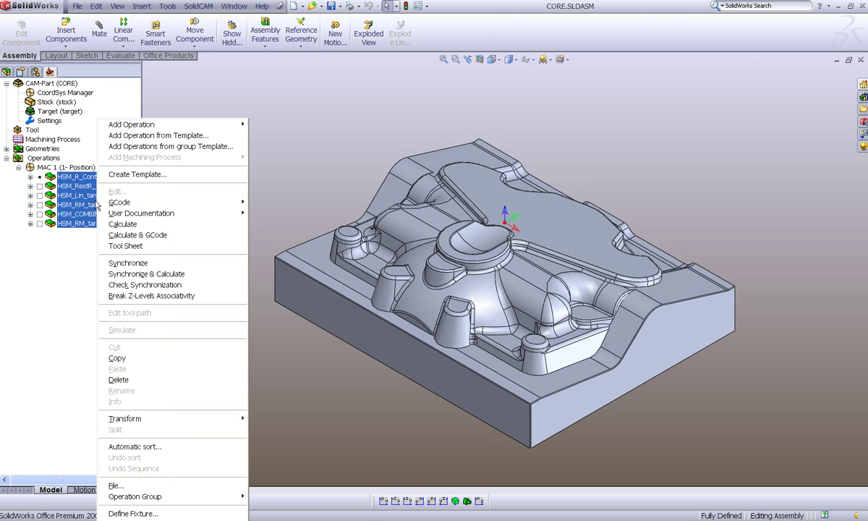
{"action": "left_click", "coordinate": [126, 174]}
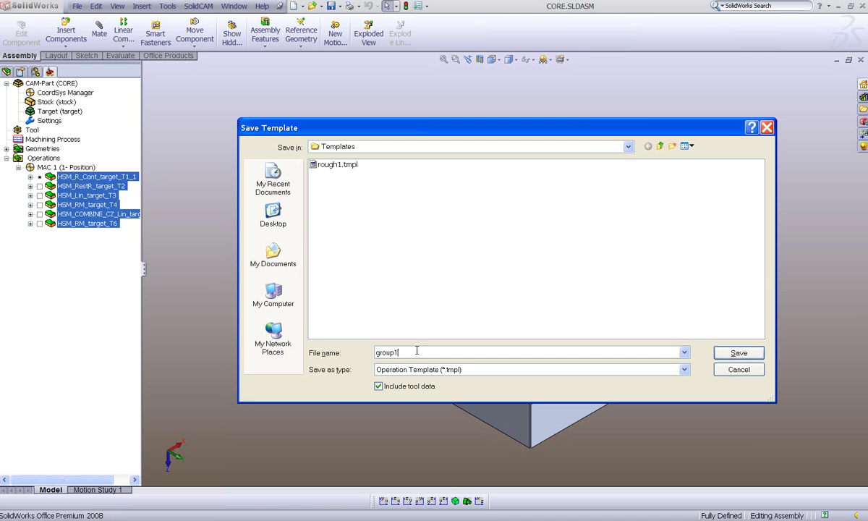
{"action": "left_click", "coordinate": [735, 353]}
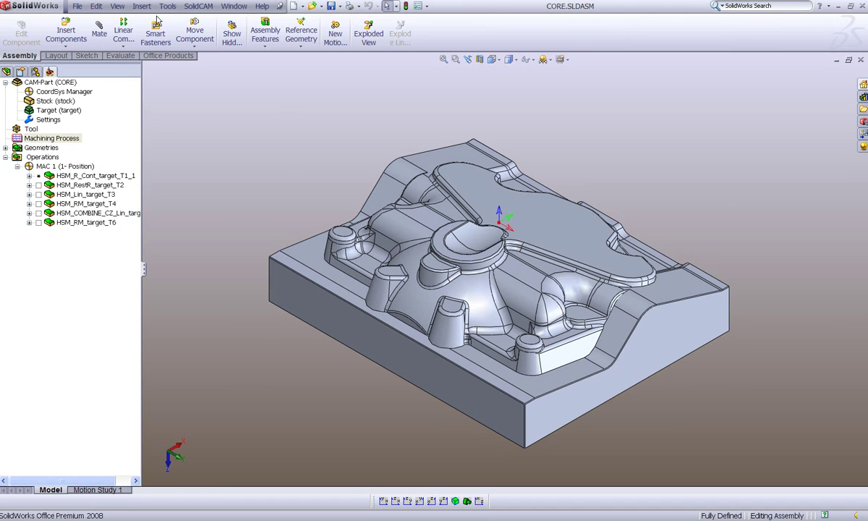
Step: Open the INSERT CAM-part from the SolidCAM recent CAM-Parts list
{"action": "left_click", "coordinate": [198, 5]}
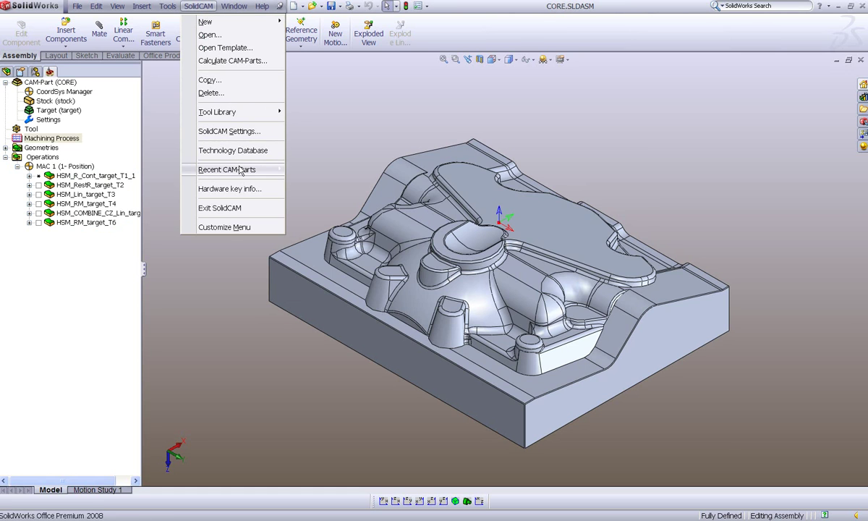
{"action": "mouse_move", "coordinate": [226, 168]}
{"action": "left_click", "coordinate": [348, 188]}
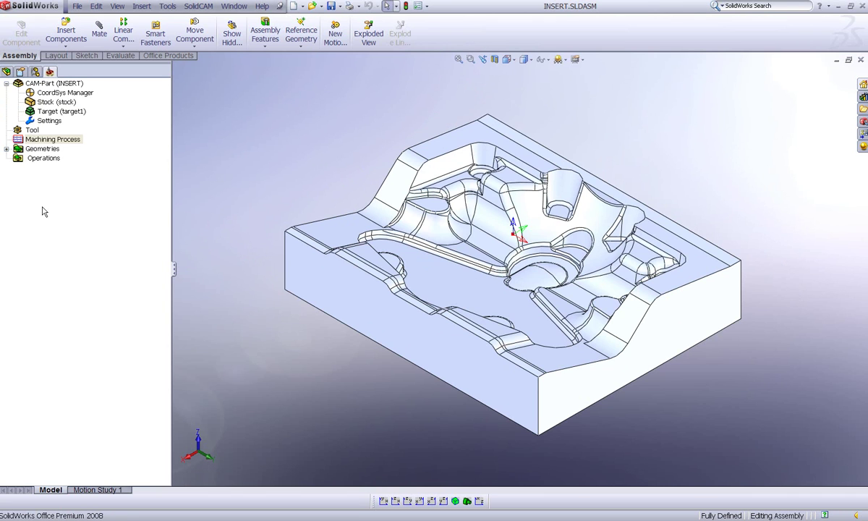
Step: Show group1's templates in the Operation Template Manager and test moving Rest machining up and back down
{"action": "right_click", "coordinate": [45, 159]}
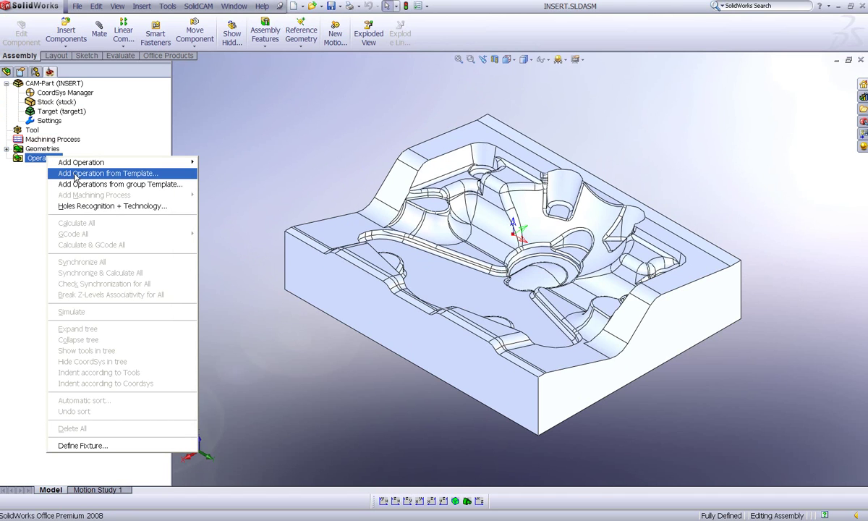
{"action": "left_click", "coordinate": [76, 174]}
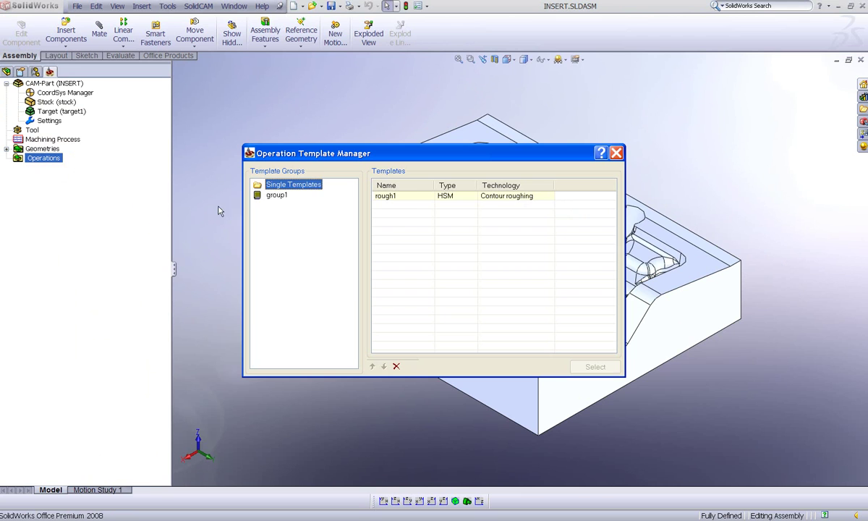
{"action": "left_click", "coordinate": [256, 197]}
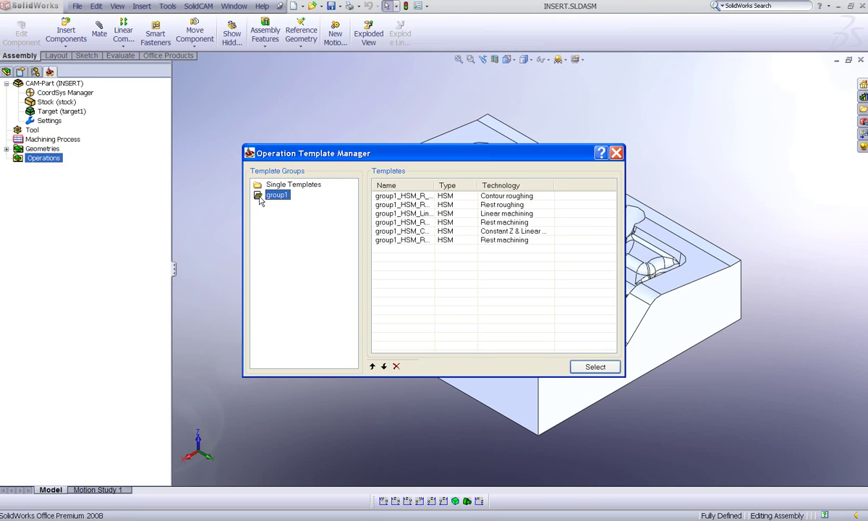
{"action": "left_click_drag", "start_coordinate": [389, 199], "coordinate": [393, 243]}
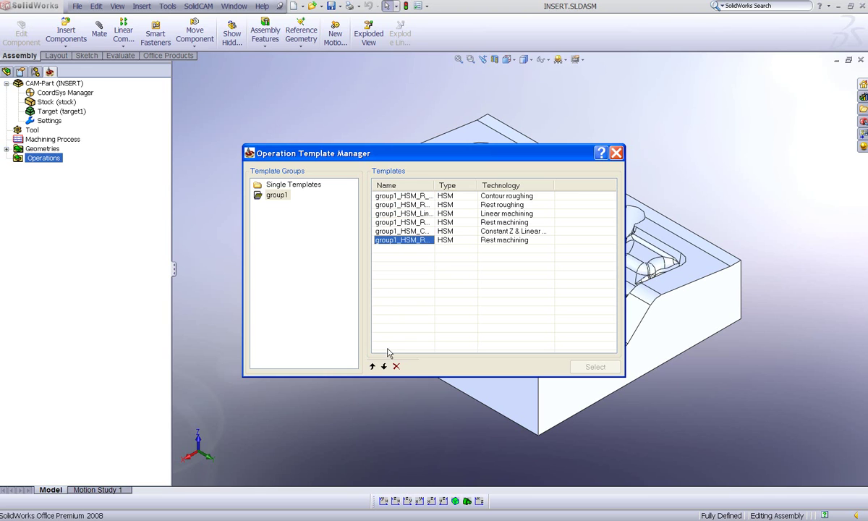
{"action": "left_click", "coordinate": [374, 367]}
{"action": "left_click", "coordinate": [373, 367]}
{"action": "left_click", "coordinate": [373, 367]}
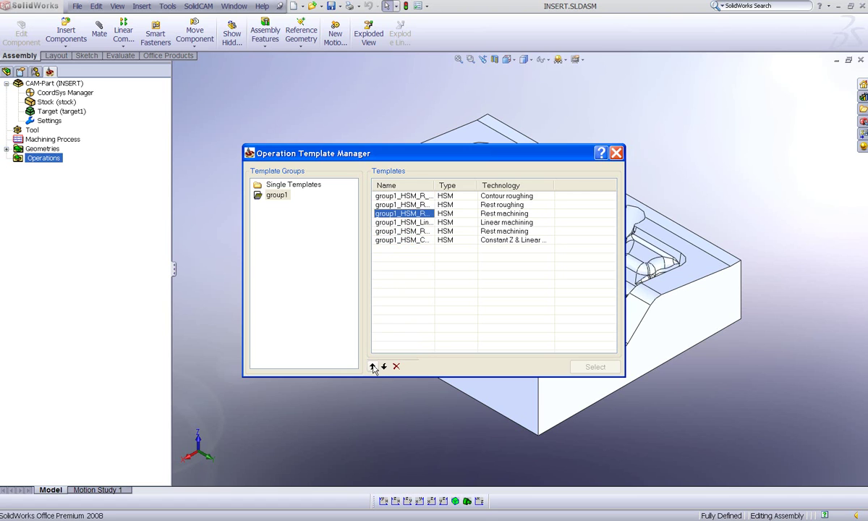
{"action": "left_click", "coordinate": [384, 367]}
{"action": "left_click", "coordinate": [385, 367]}
{"action": "left_click", "coordinate": [384, 366]}
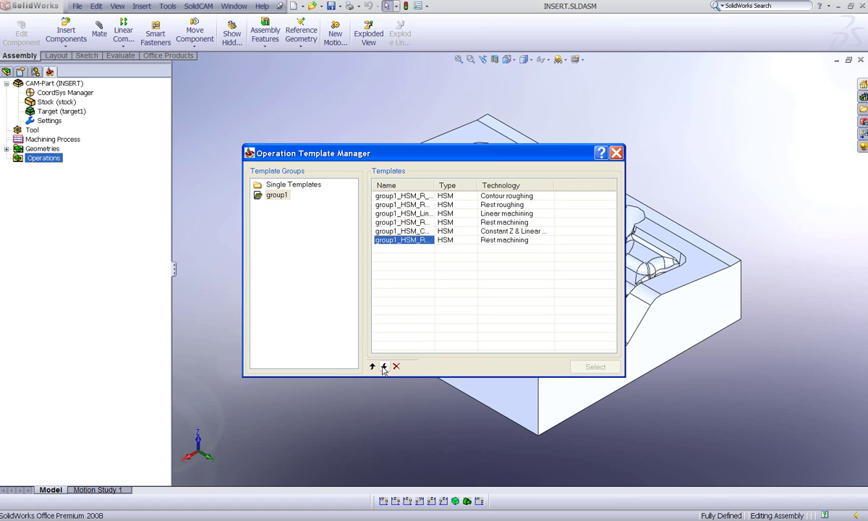
Step: Select the whole group1 template group and insert all its templates as operations
{"action": "left_click", "coordinate": [391, 196]}
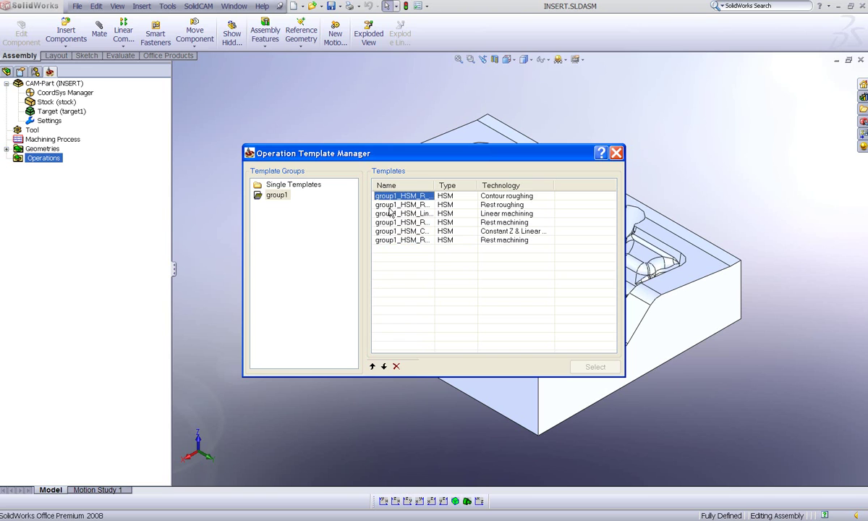
{"action": "left_click", "coordinate": [389, 214], "text": "shift"}
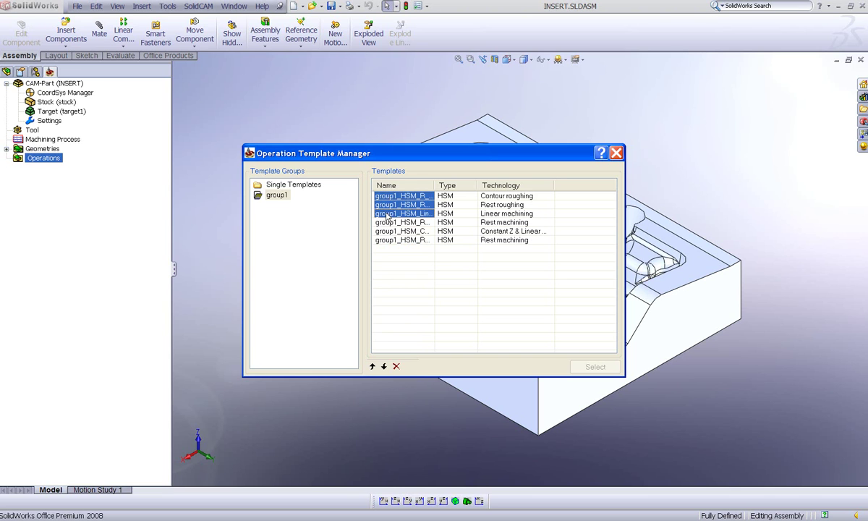
{"action": "left_click", "coordinate": [310, 305]}
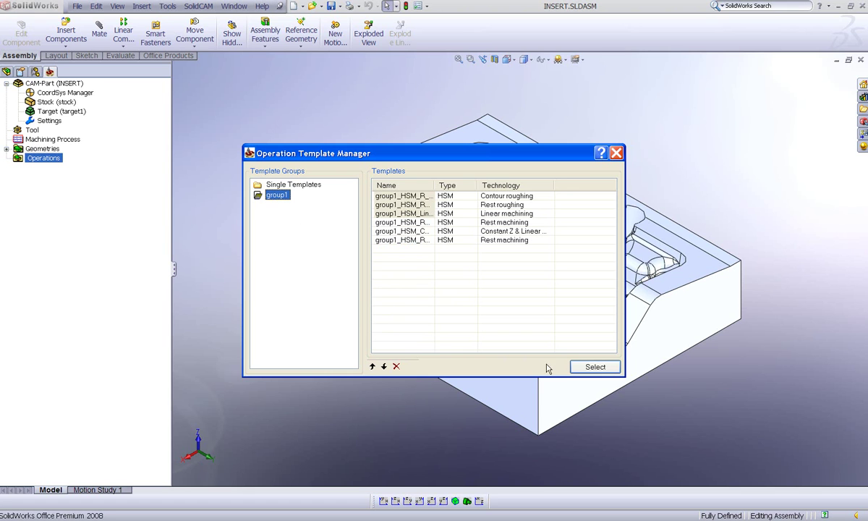
{"action": "left_click", "coordinate": [587, 367]}
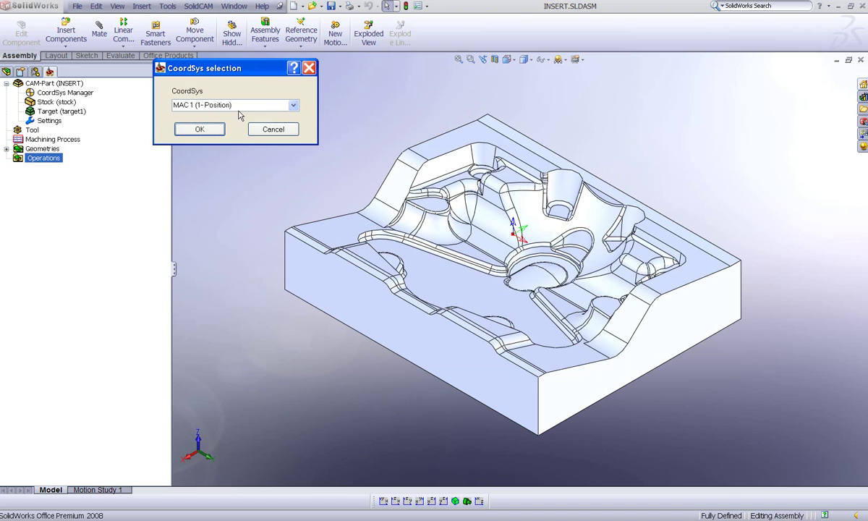
Step: Choose MAC 1 (1- Position) as the coordinate system to add the six group1 operations
{"action": "left_click", "coordinate": [293, 107]}
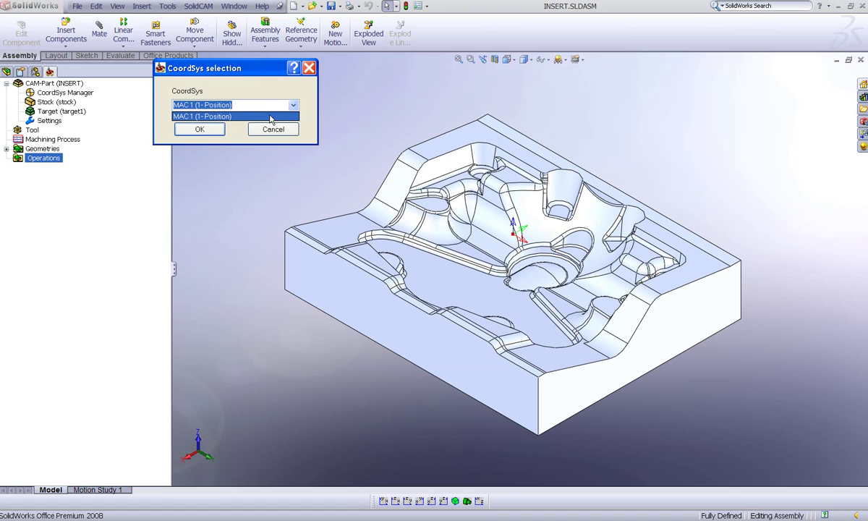
{"action": "left_click", "coordinate": [257, 113]}
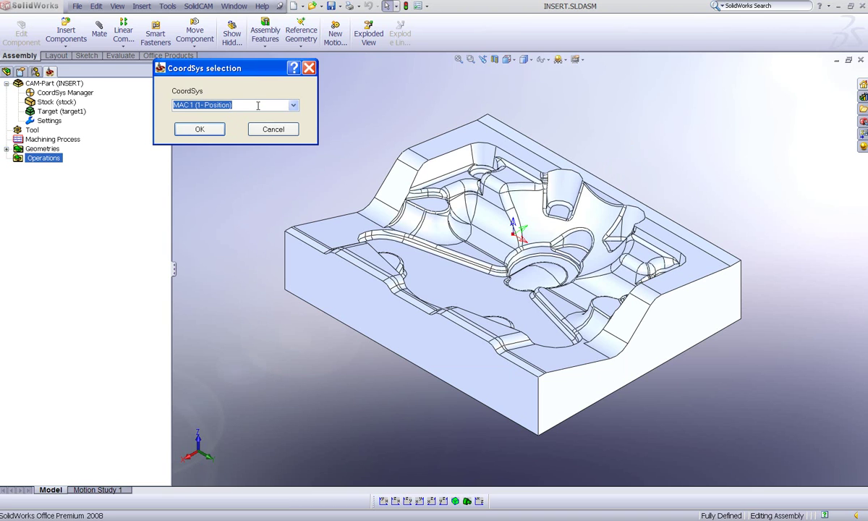
{"action": "left_click", "coordinate": [192, 130]}
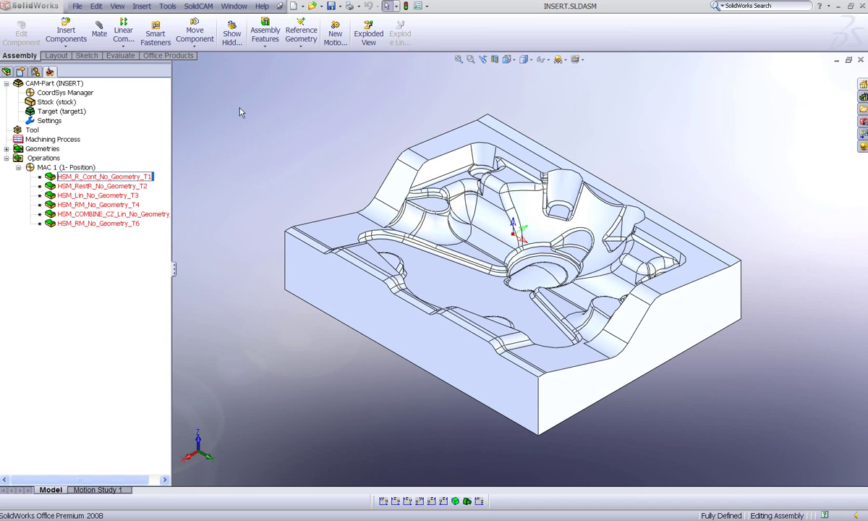
{"action": "right_click", "coordinate": [87, 177]}
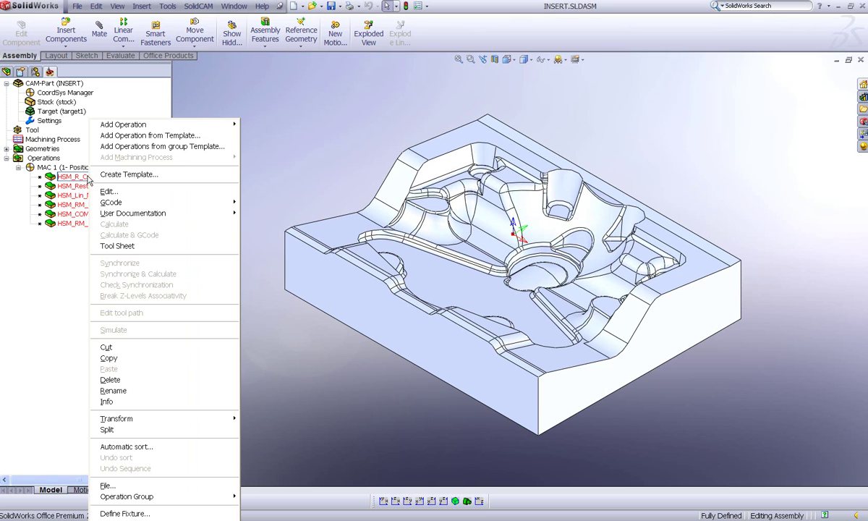
{"action": "left_click", "coordinate": [109, 191]}
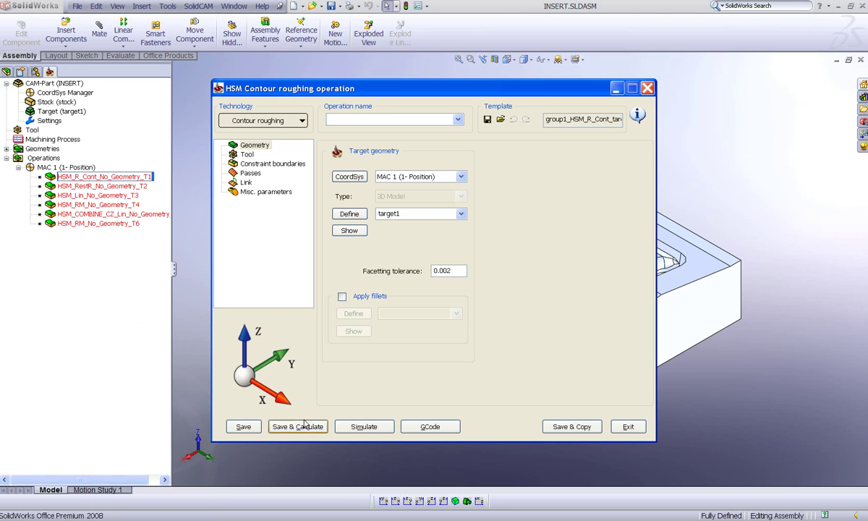
{"action": "left_click", "coordinate": [251, 173]}
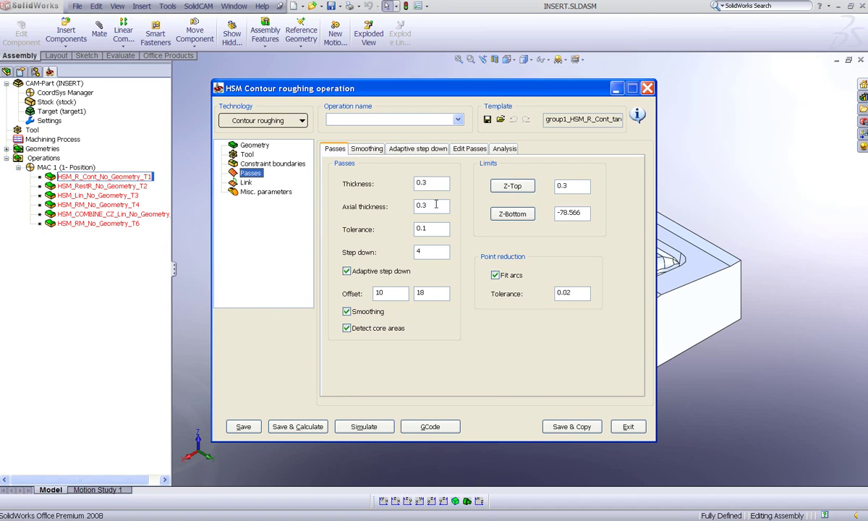
{"action": "key", "text": "Escape"}
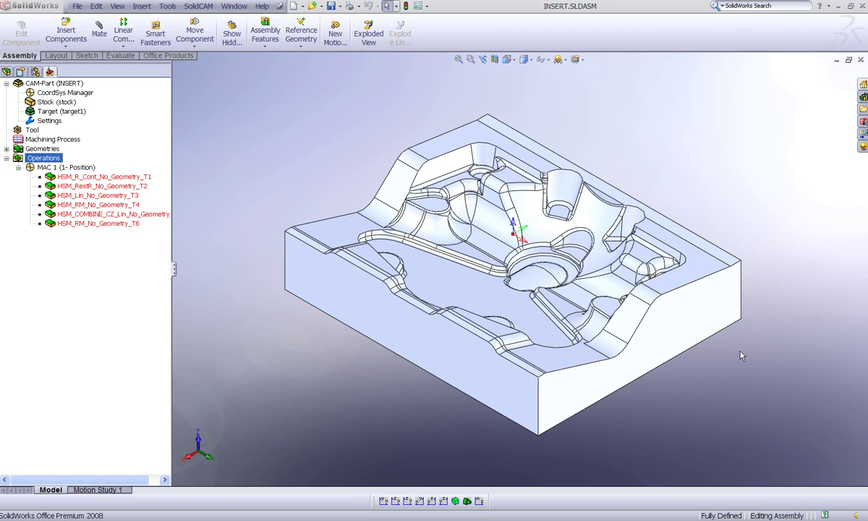
Step: Add HSM_R_Cont_No_Geometry_T1_1 to the Operations list from the single template rough1
{"action": "right_click", "coordinate": [38, 160]}
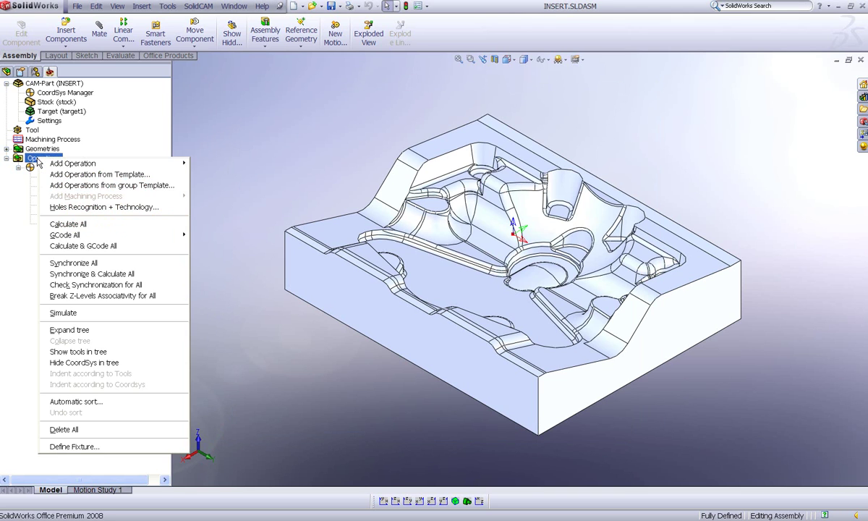
{"action": "left_click", "coordinate": [75, 177]}
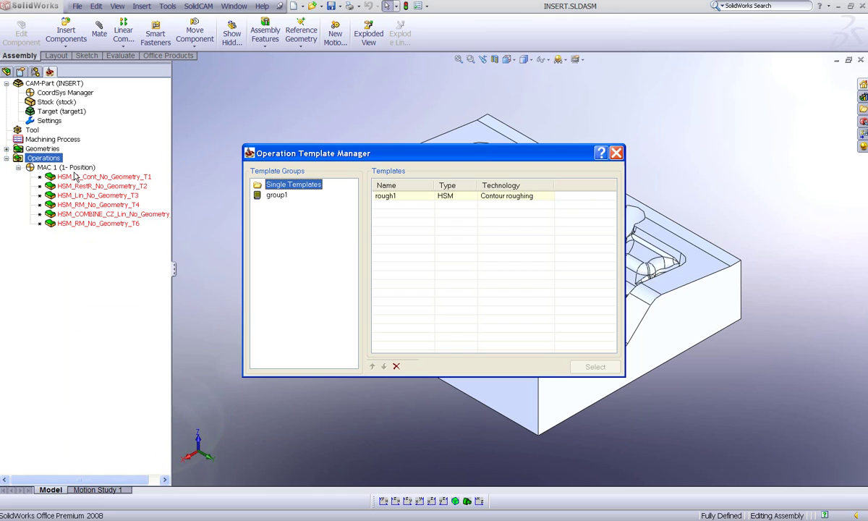
{"action": "left_click", "coordinate": [388, 196]}
{"action": "left_click", "coordinate": [593, 367]}
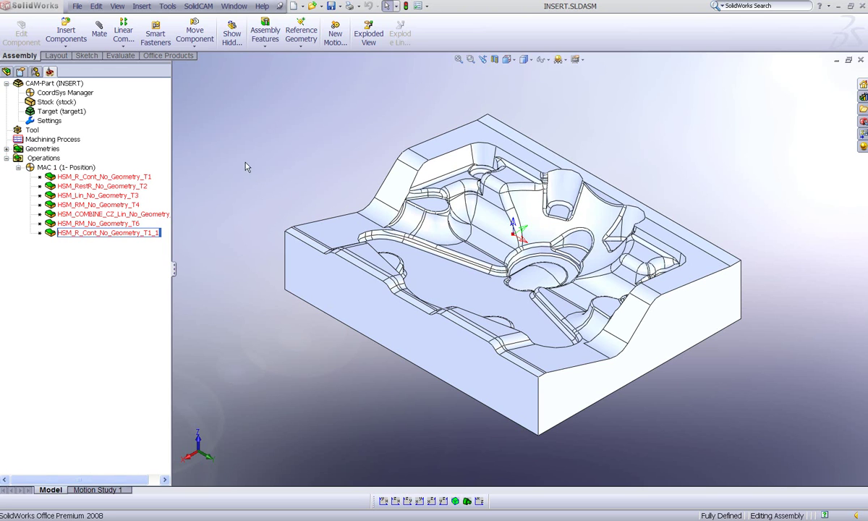
Step: Check the new operation's tool and automatic target1 boundary box, then save and calculate
{"action": "right_click", "coordinate": [54, 234]}
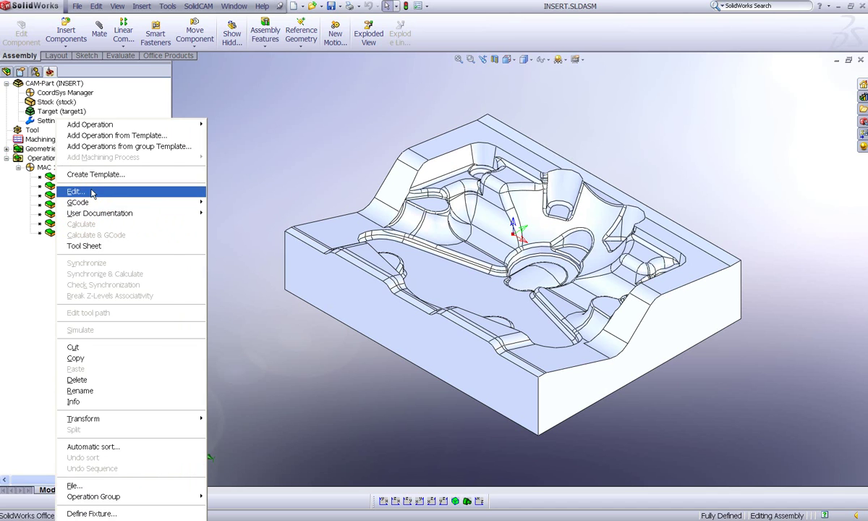
{"action": "left_click", "coordinate": [90, 189]}
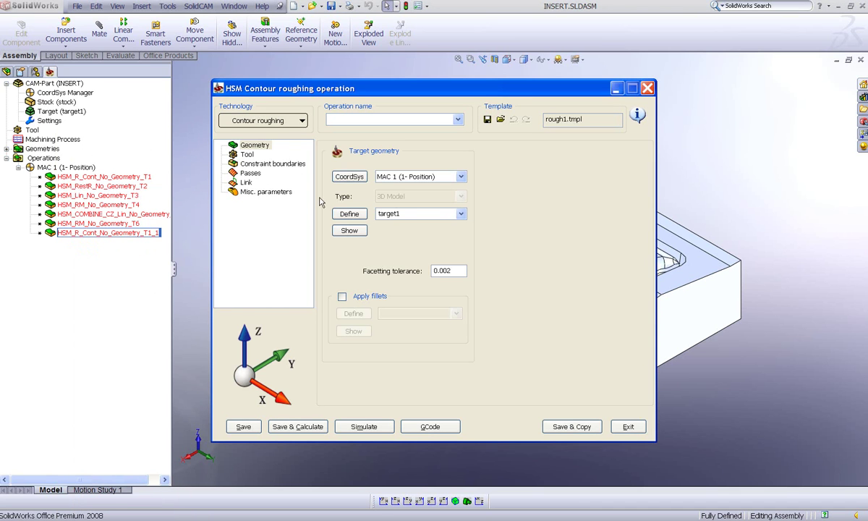
{"action": "left_click", "coordinate": [246, 155]}
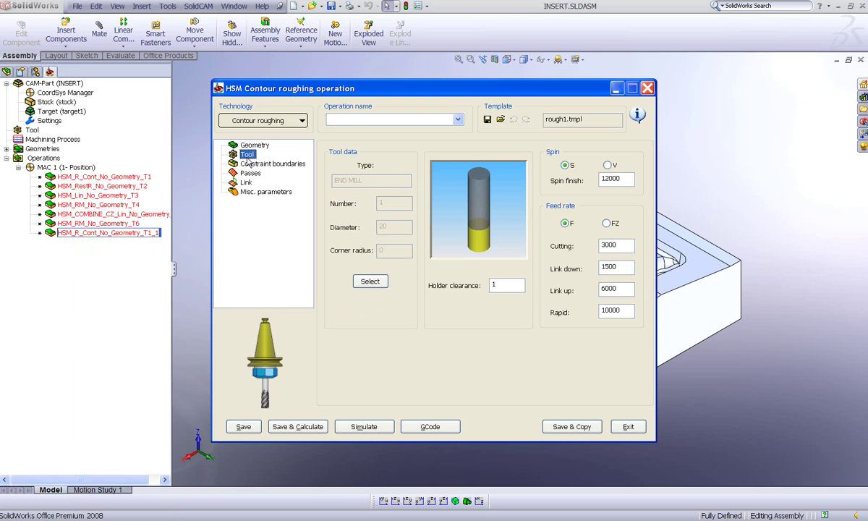
{"action": "left_click", "coordinate": [250, 164]}
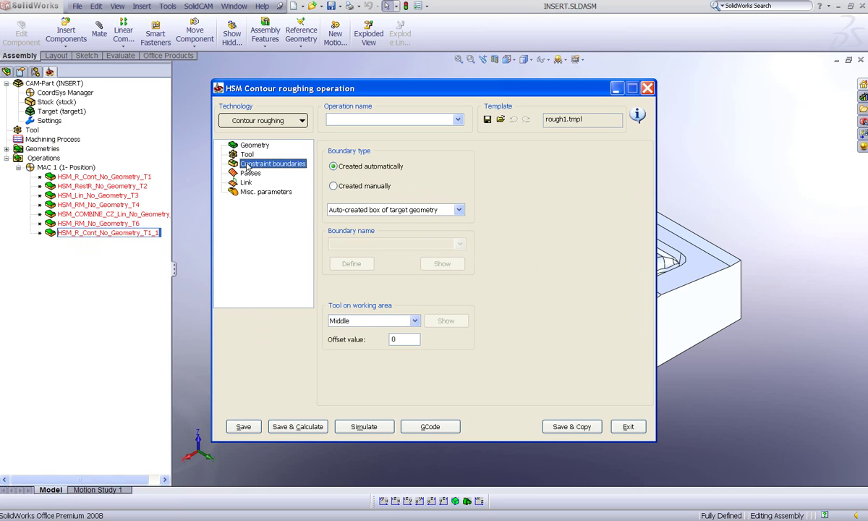
{"action": "left_click", "coordinate": [333, 186]}
{"action": "left_click", "coordinate": [333, 166]}
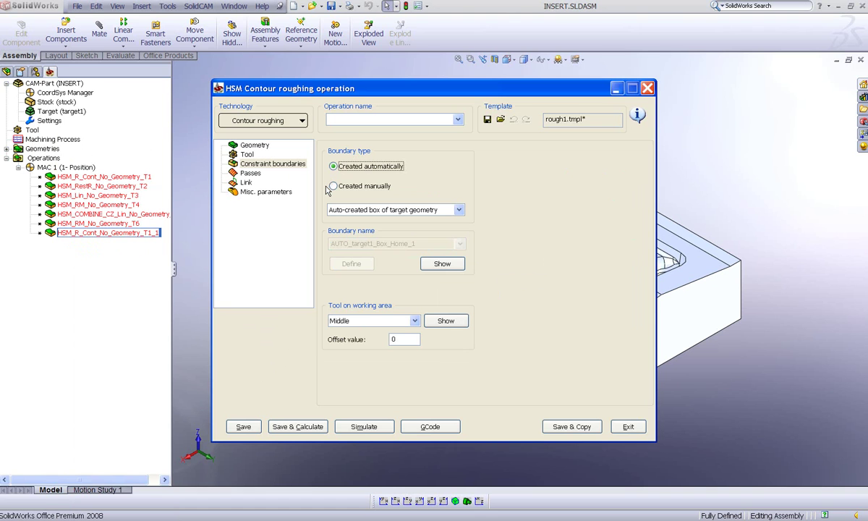
{"action": "left_click", "coordinate": [294, 428]}
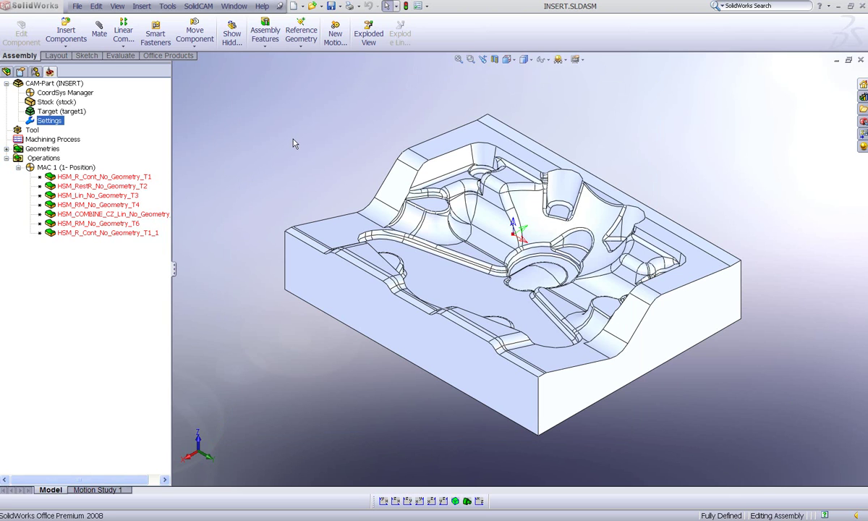
Step: In Part Settings' HSM defaults, enable Contour roughing with rough1 as its template and confirm
{"action": "right_click", "coordinate": [57, 120]}
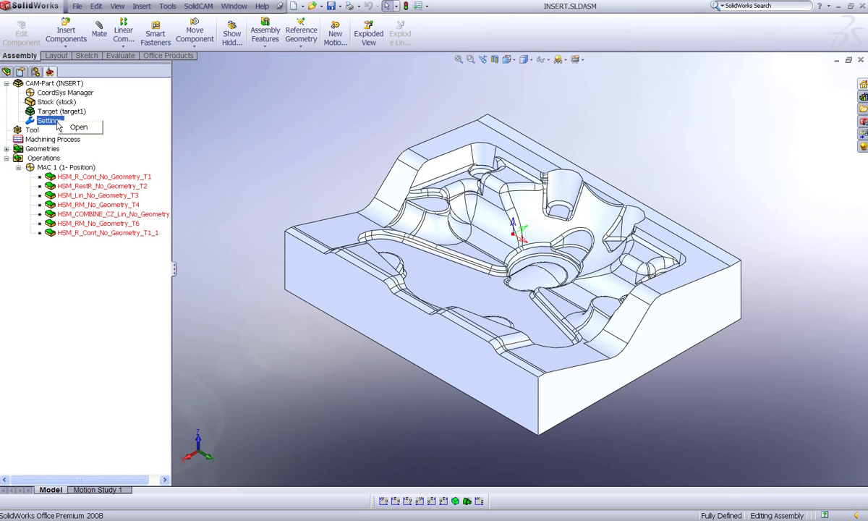
{"action": "left_click", "coordinate": [67, 128]}
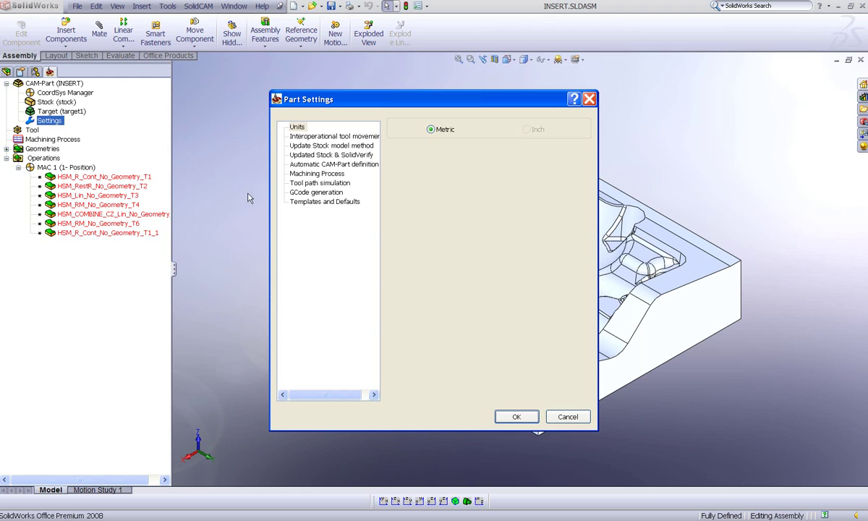
{"action": "left_click", "coordinate": [307, 202]}
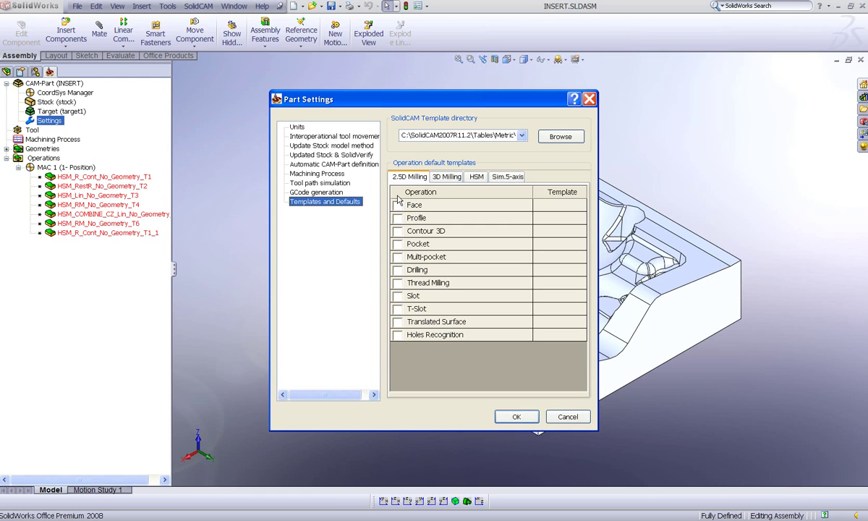
{"action": "left_click", "coordinate": [445, 177]}
{"action": "left_click", "coordinate": [481, 177]}
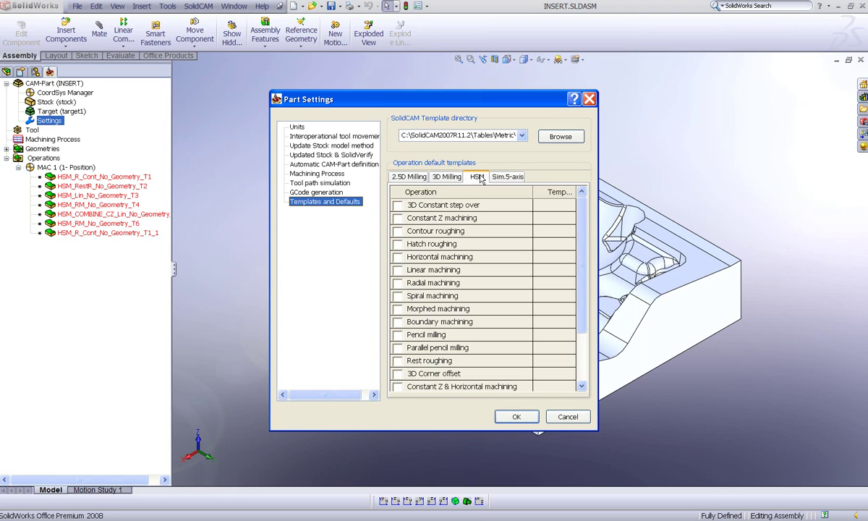
{"action": "left_click", "coordinate": [506, 177]}
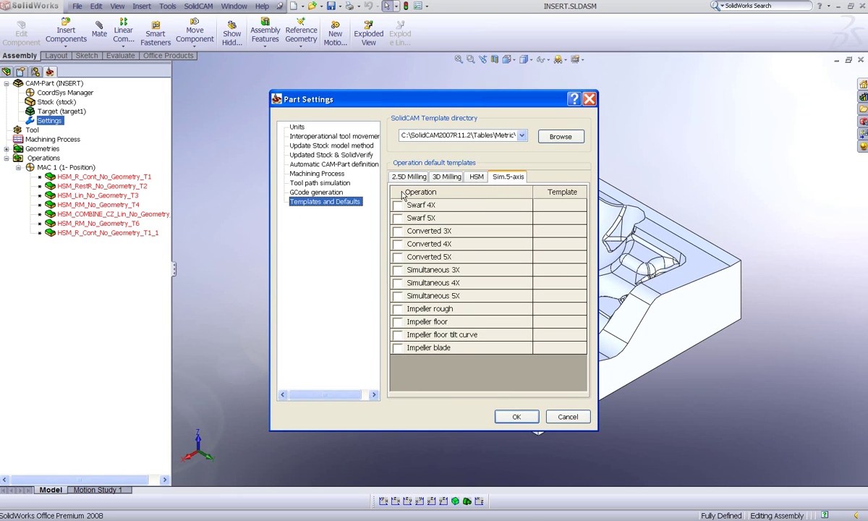
{"action": "left_click", "coordinate": [477, 177]}
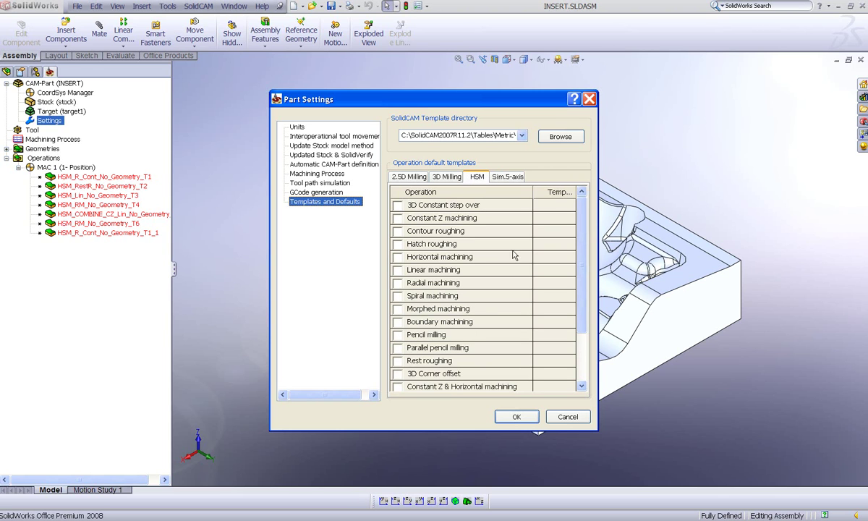
{"action": "left_click", "coordinate": [397, 231]}
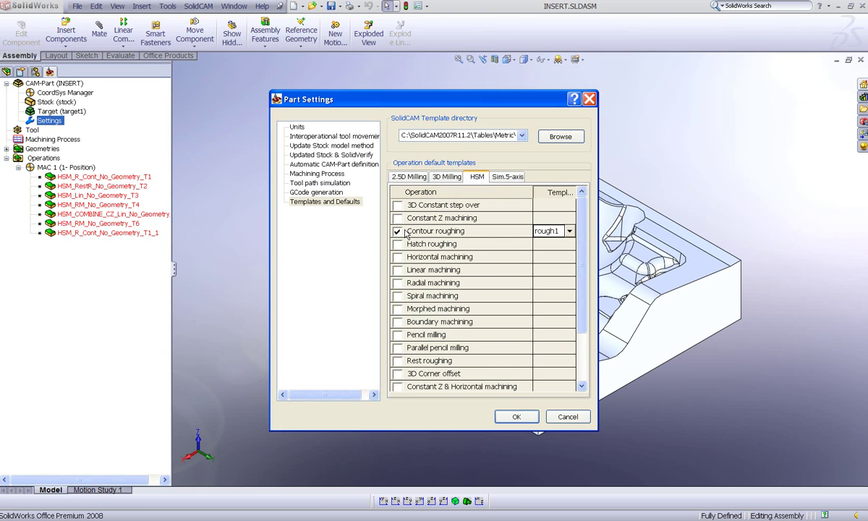
{"action": "left_click", "coordinate": [570, 232]}
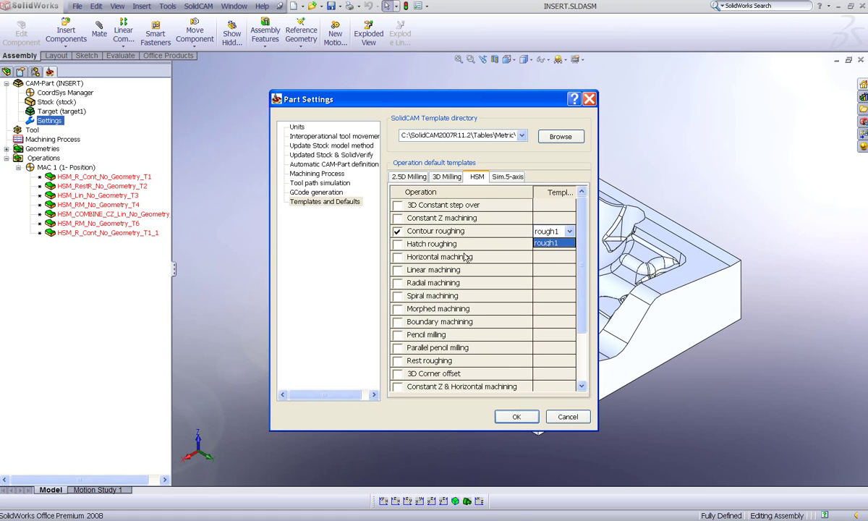
{"action": "left_click", "coordinate": [544, 242]}
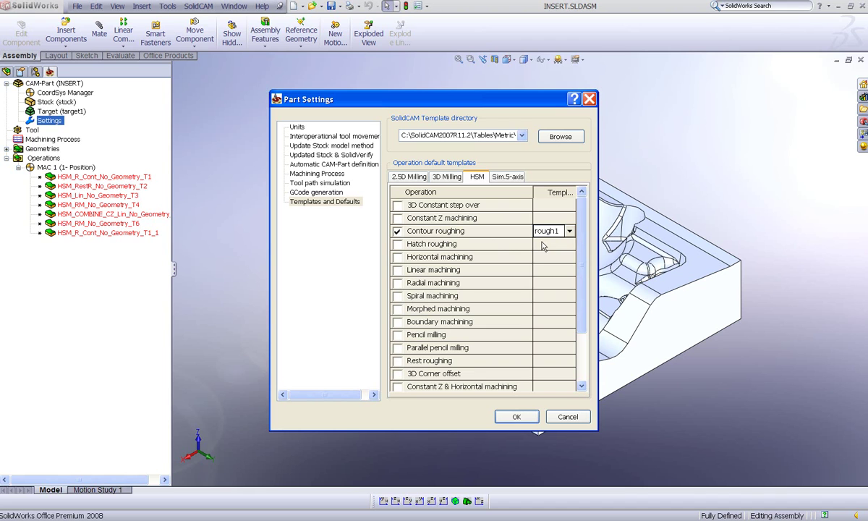
{"action": "left_click", "coordinate": [511, 417]}
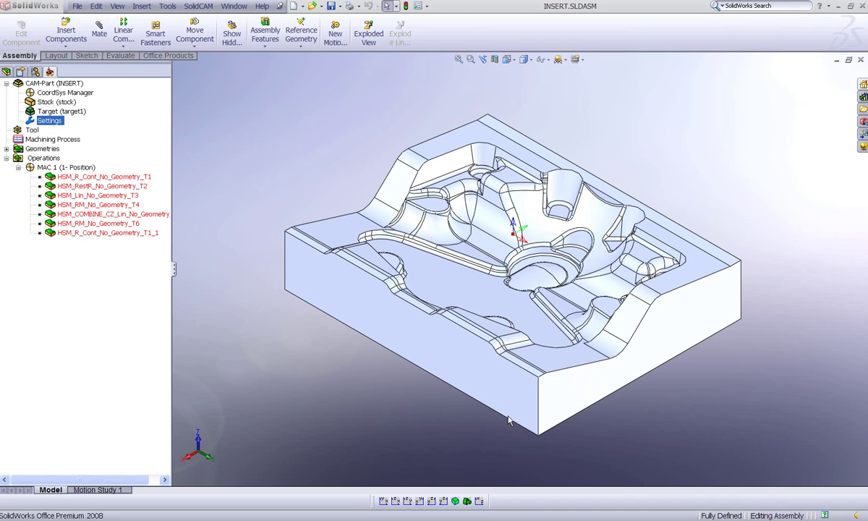
Step: Add a new HSM Contour roughing operation prefilled from rough1.tmpl and view its 0.3 thickness, step down 4
{"action": "right_click", "coordinate": [53, 161]}
{"action": "mouse_move", "coordinate": [105, 162]}
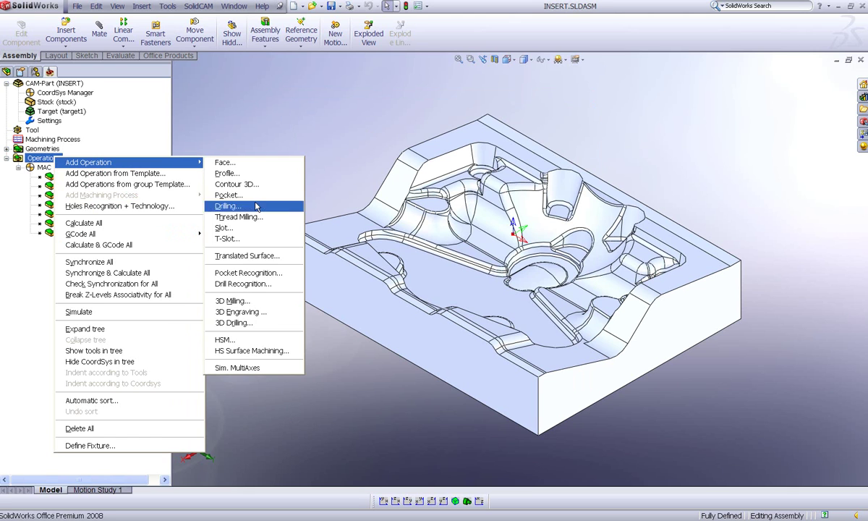
{"action": "left_click", "coordinate": [284, 340]}
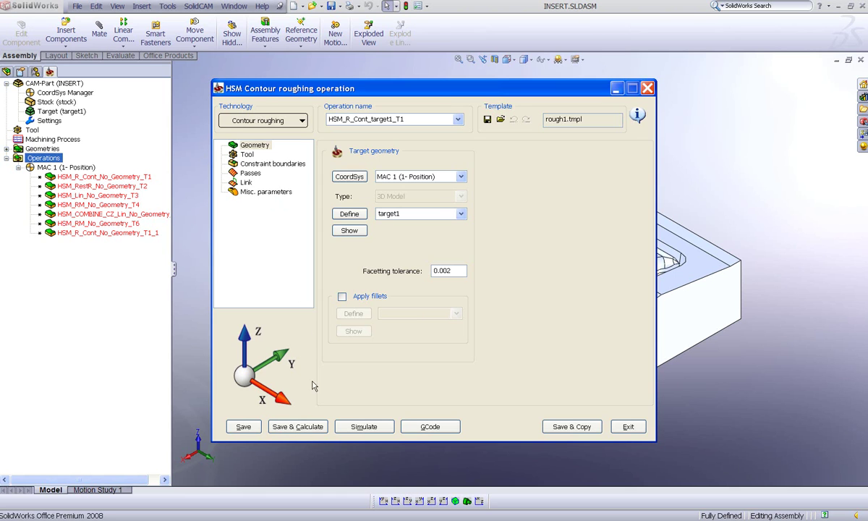
{"action": "left_click", "coordinate": [247, 173]}
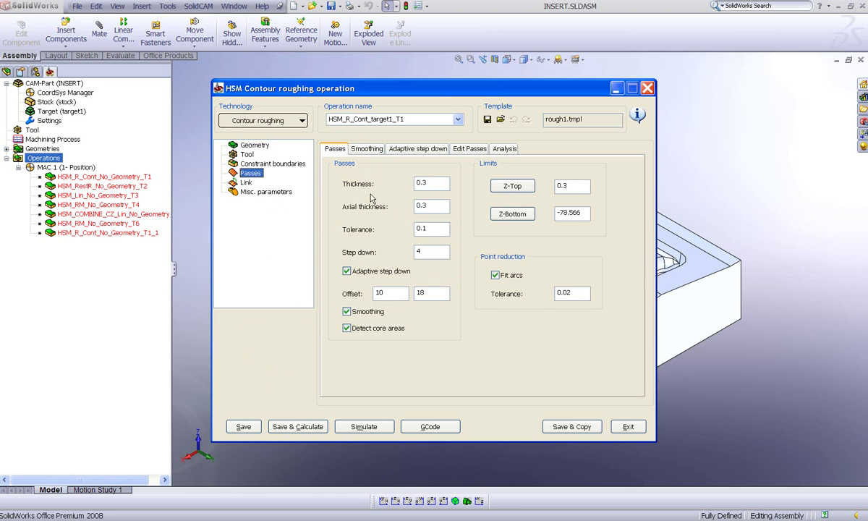